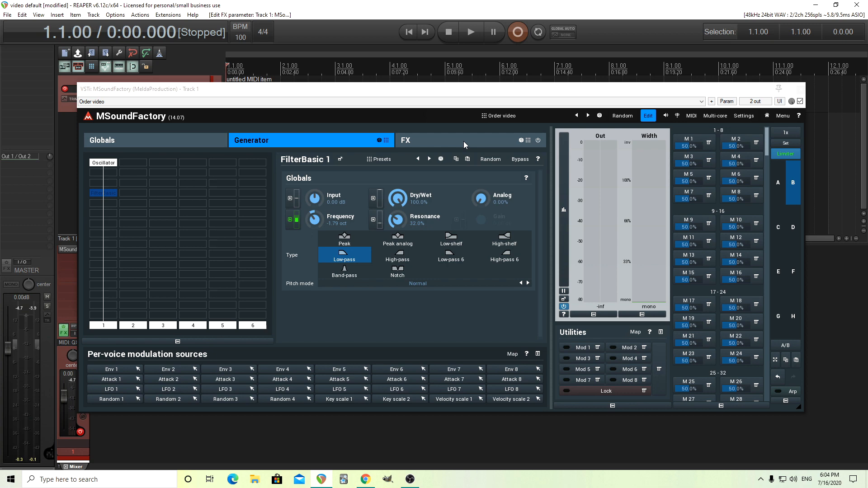
Show the FX section and enable the Tremolo and CharmVerb modules in the first lane
left_click(463, 144)
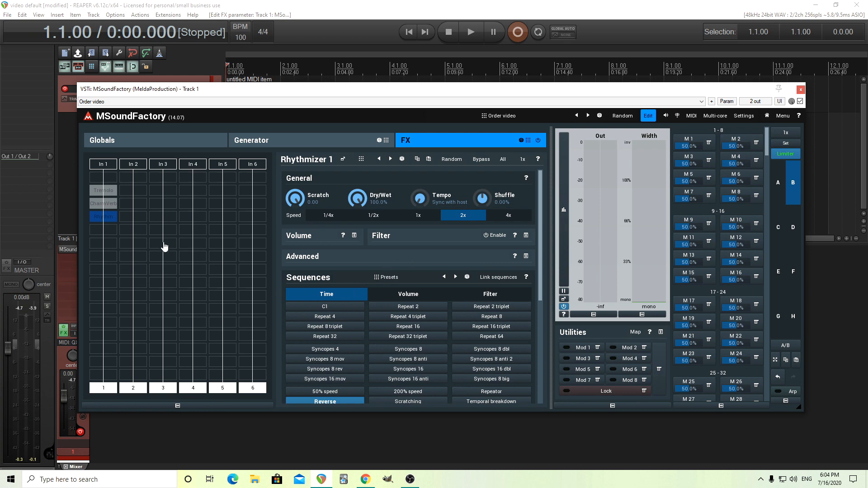
left_click(112, 193)
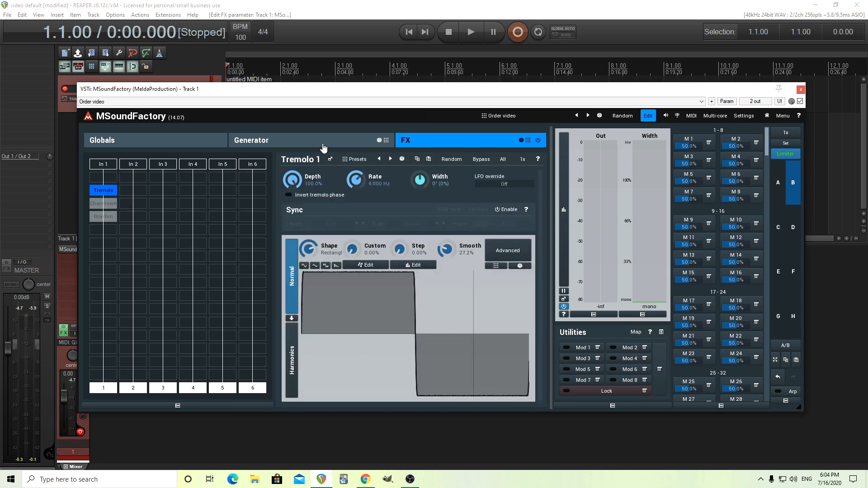
left_click(110, 195)
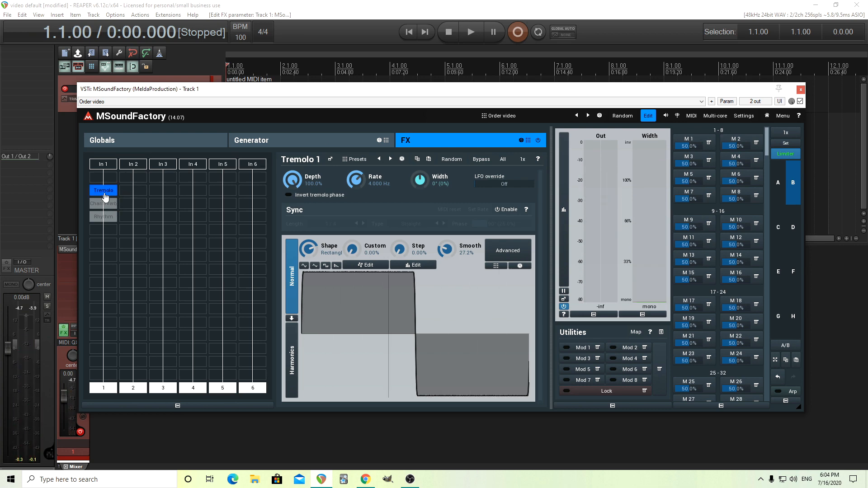
left_click(111, 205)
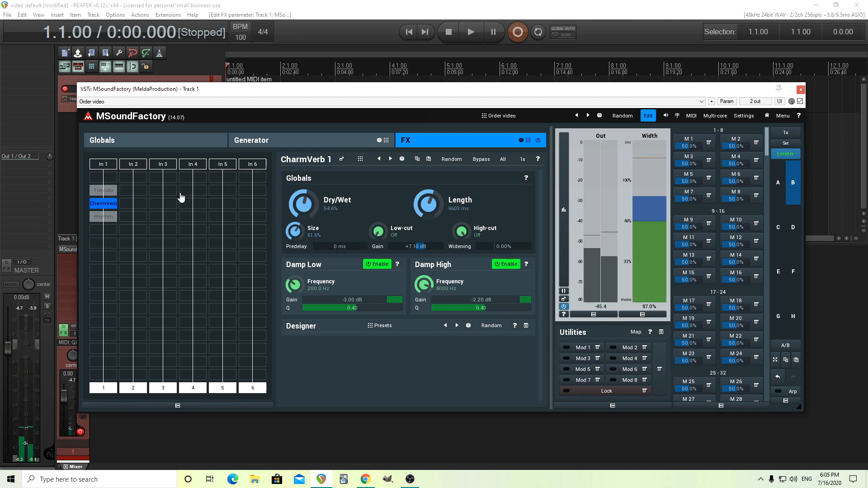
left_click(111, 191)
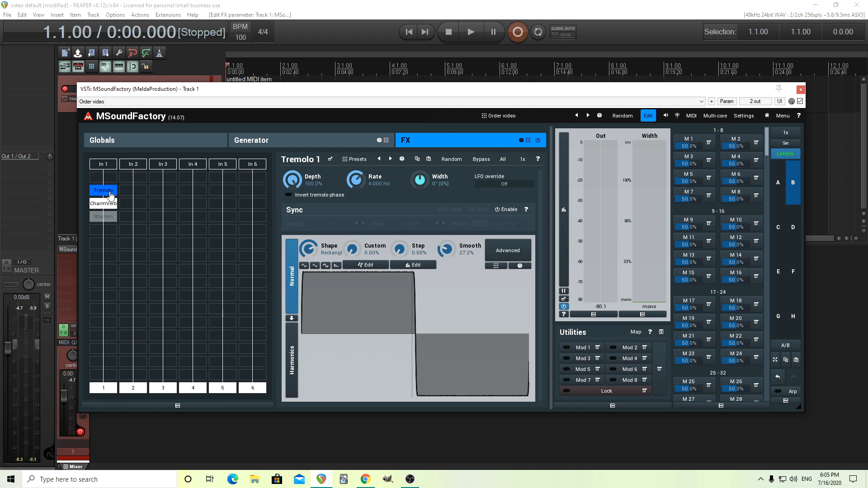
Move Tremolo below Rhythmizer and disable it, and place Rhythmizer directly above CharmVerb in the first lane
left_click_drag(111, 195, 109, 231)
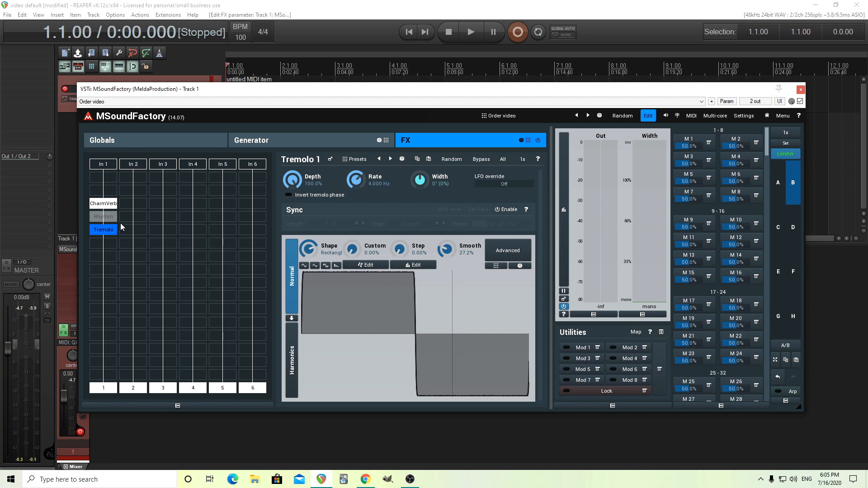
double_click(110, 232)
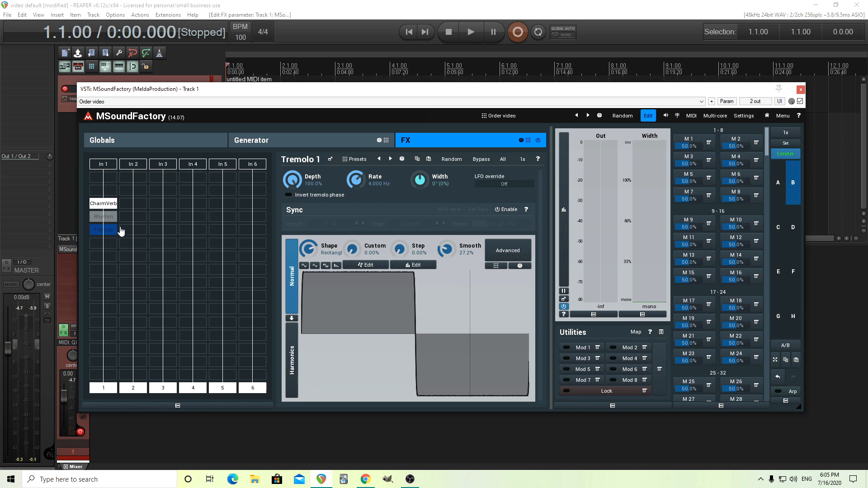
left_click_drag(115, 222, 109, 191)
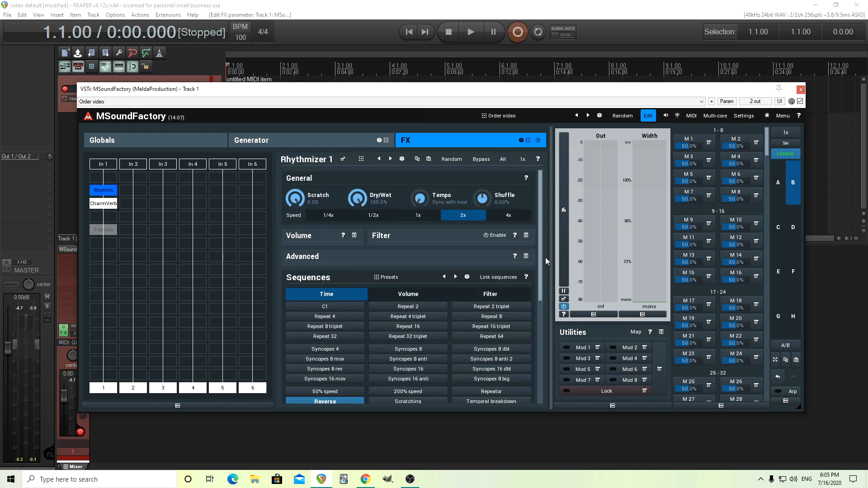
Review Rhythmizer's Reverse sequence and the Generator section, and compare the sound with the FX section switched off and back on
scroll(347, 263, "down", 5)
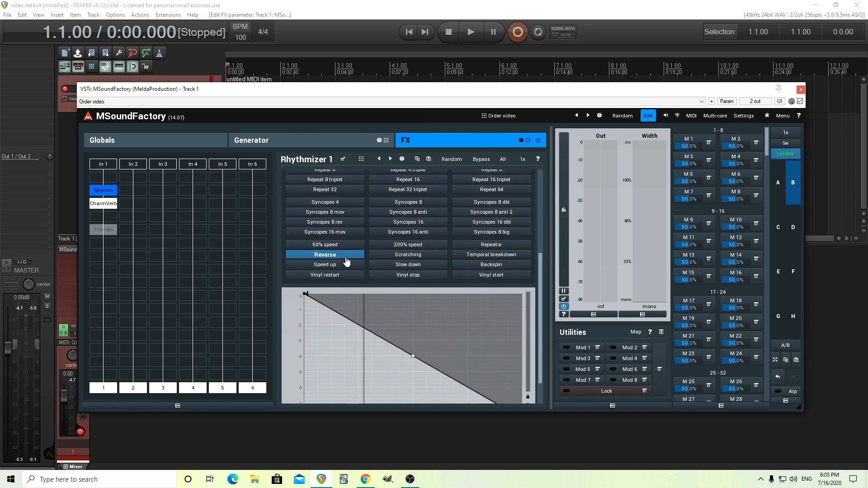
left_click(268, 143)
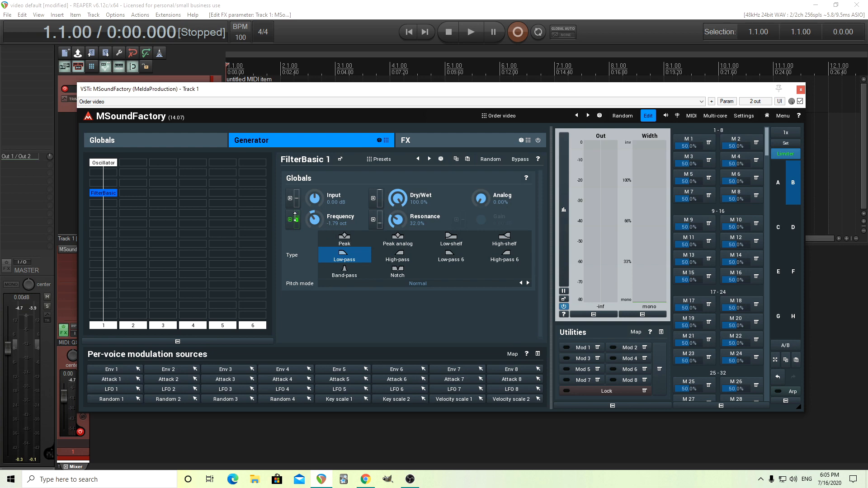
left_click(413, 140)
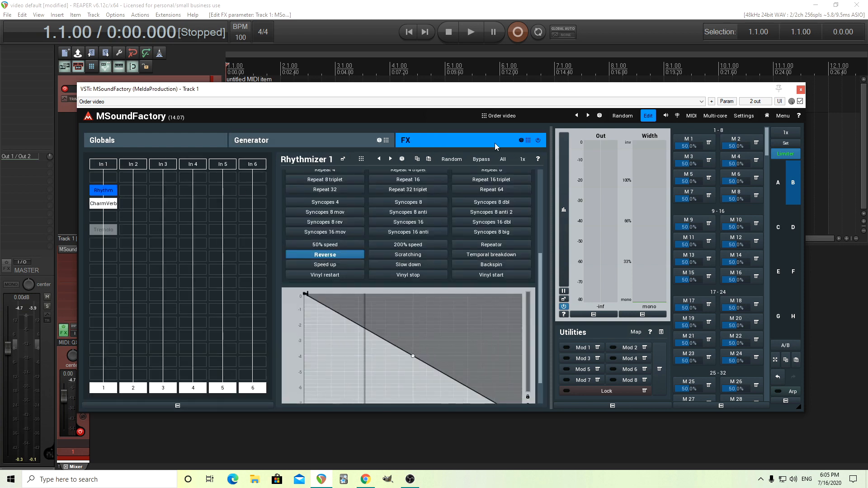
left_click(538, 141)
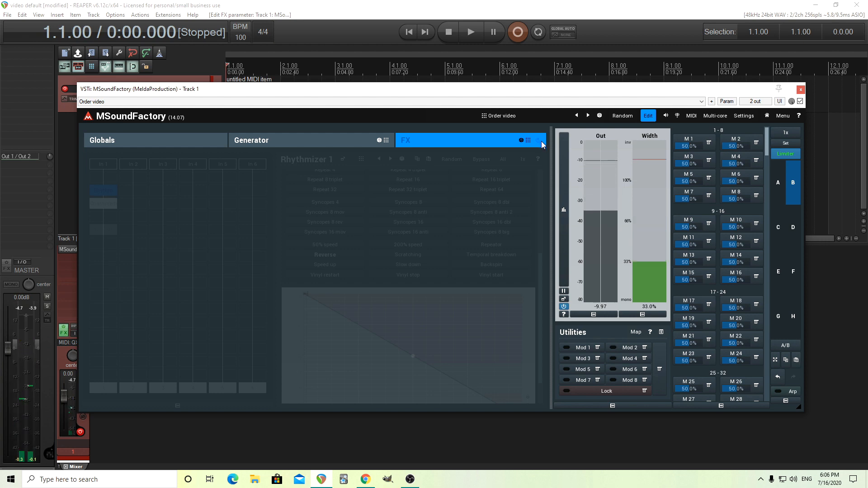
left_click(539, 141)
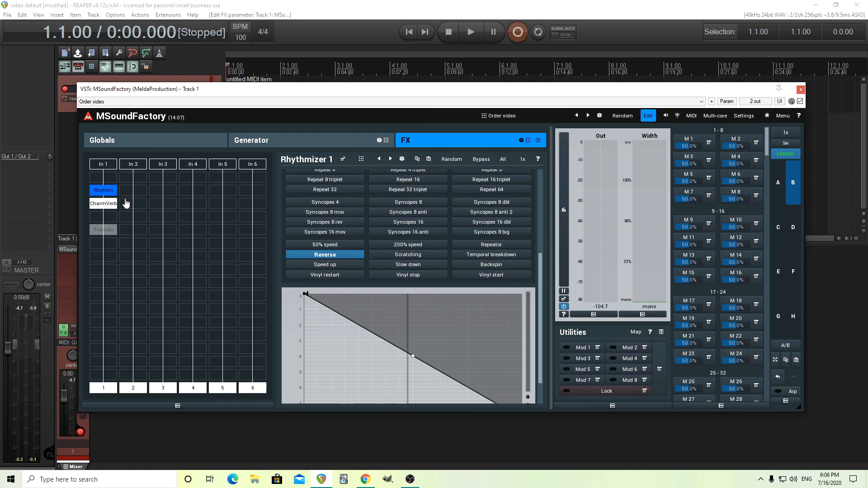
Move CharmVerb, Rhythmizer and Tremolo, in that order, into the second FX lane with all three disabled
left_click_drag(104, 190, 103, 217)
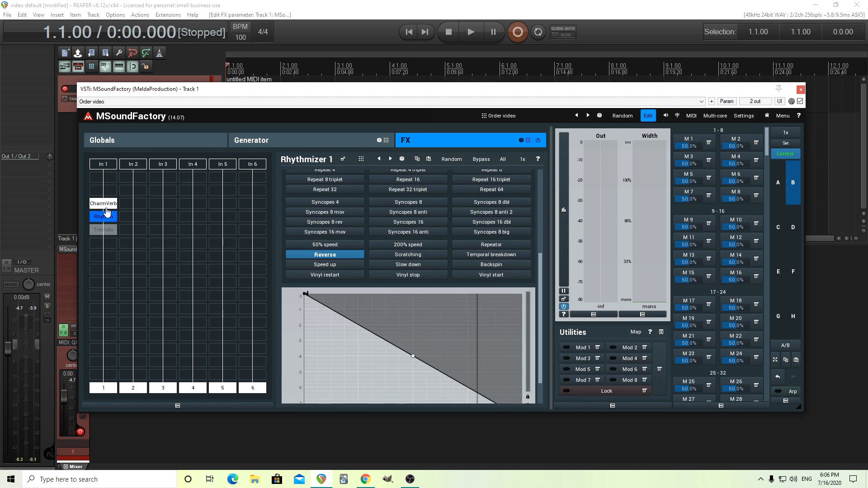
left_click(105, 205)
left_click_drag(105, 205, 138, 190)
left_click_drag(106, 215, 140, 205)
left_click_drag(106, 232, 137, 220)
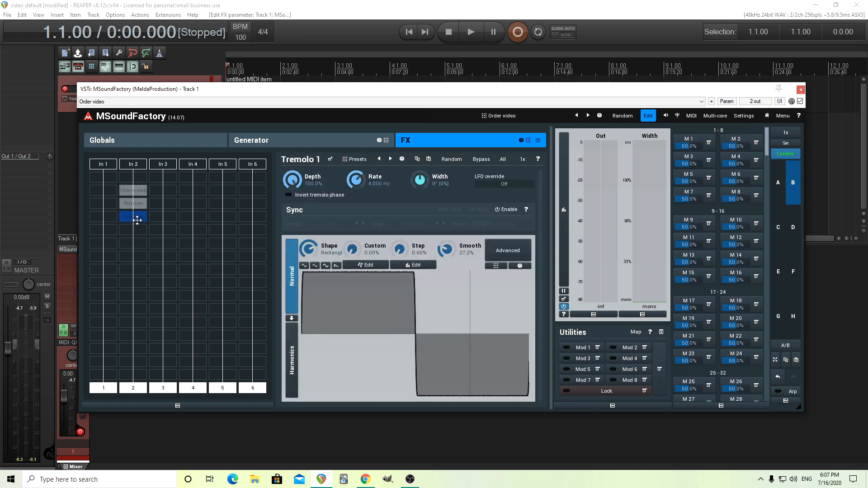
Add an Order module in the first slot of lane 1 and paste a copy of Tremolo into it
left_click(102, 180)
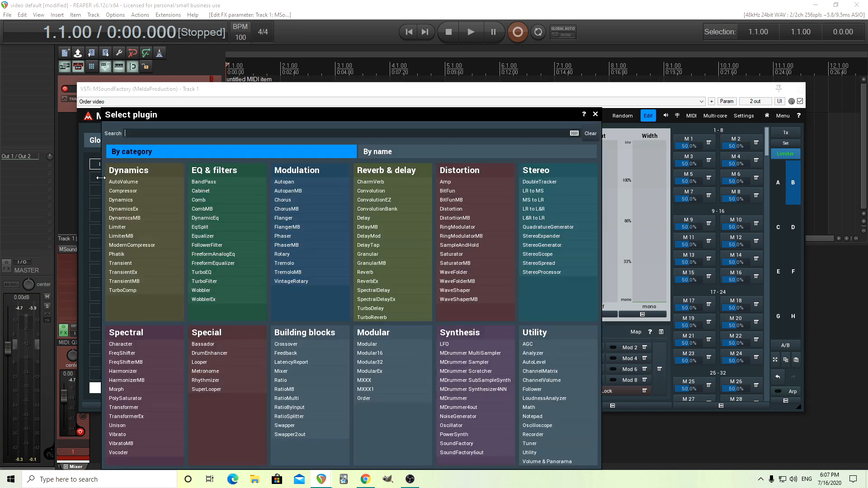
left_click(366, 399)
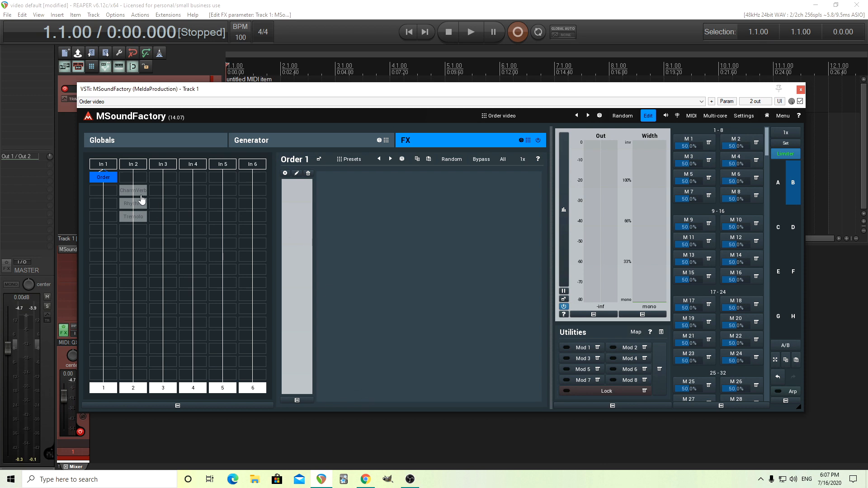
left_click(138, 221)
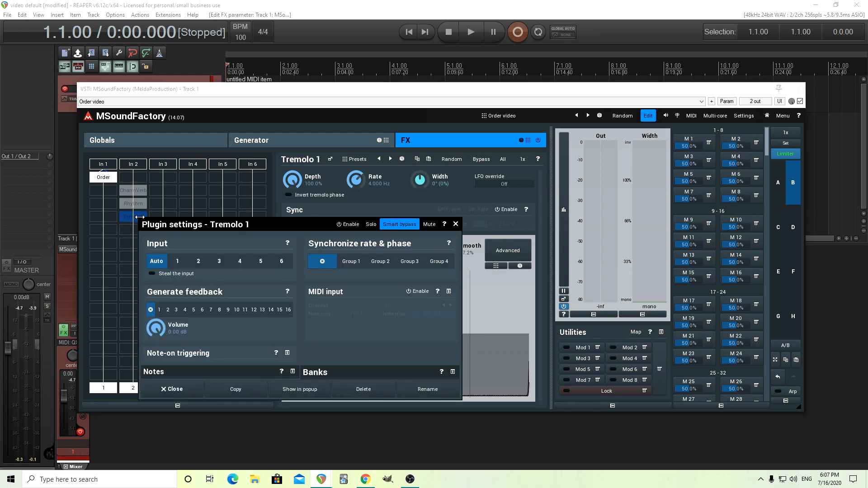
right_click(138, 221)
left_click(456, 224)
left_click(104, 178)
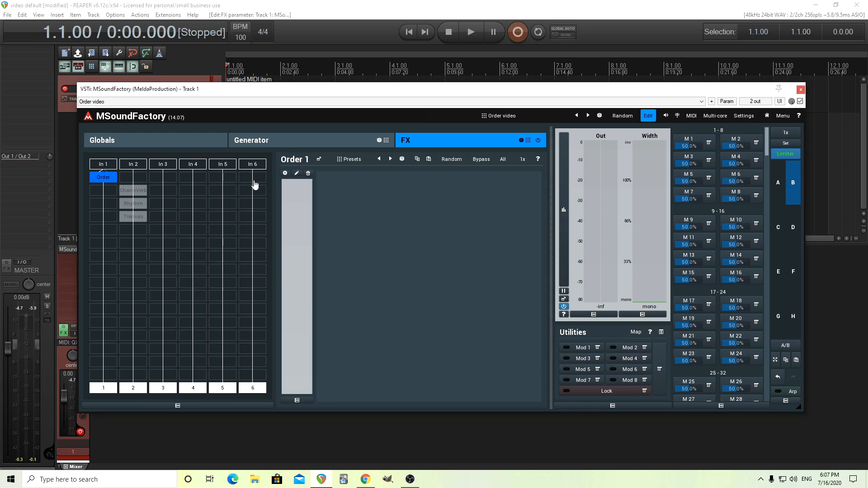
left_click(285, 173)
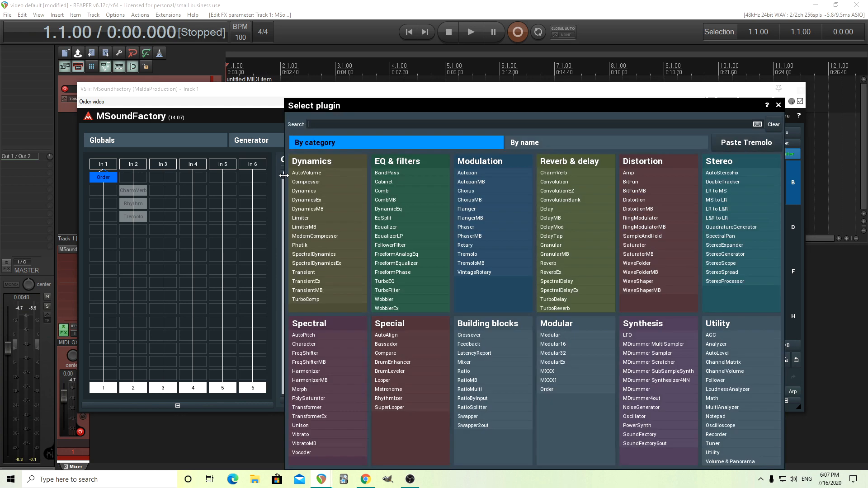
left_click(746, 143)
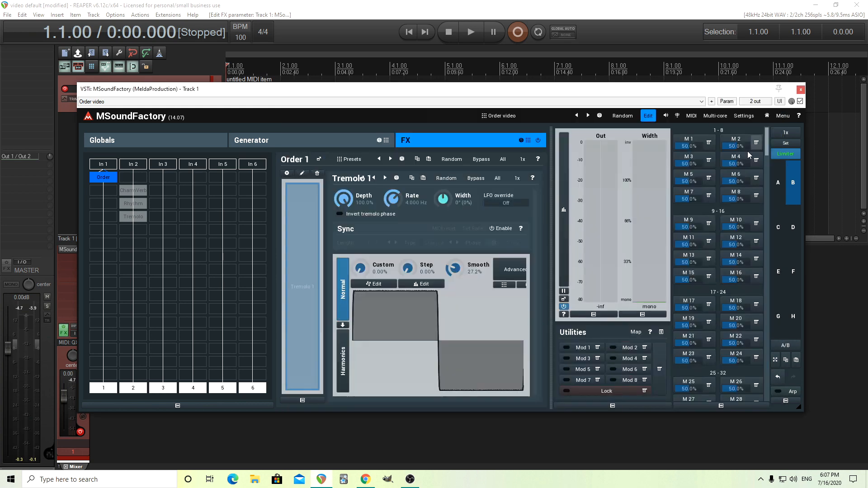
Copy CharmVerb from the second lane and paste it into the Order module
left_click(139, 196)
right_click(139, 196)
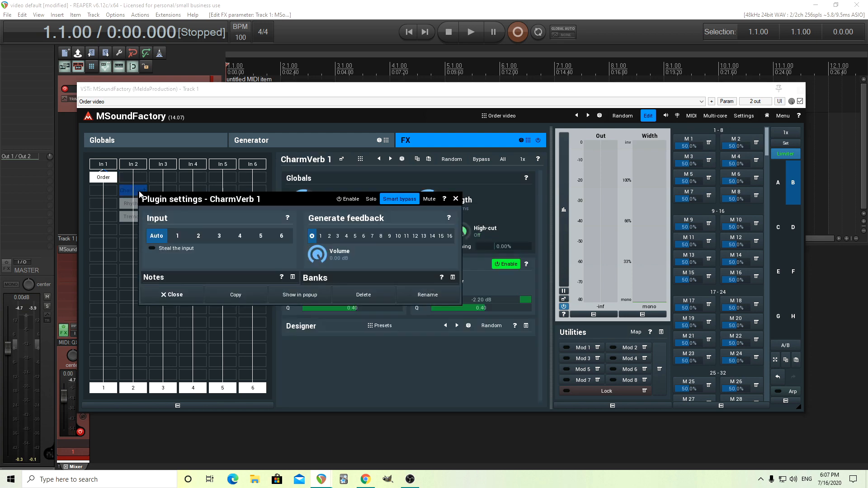
left_click(236, 296)
left_click(109, 177)
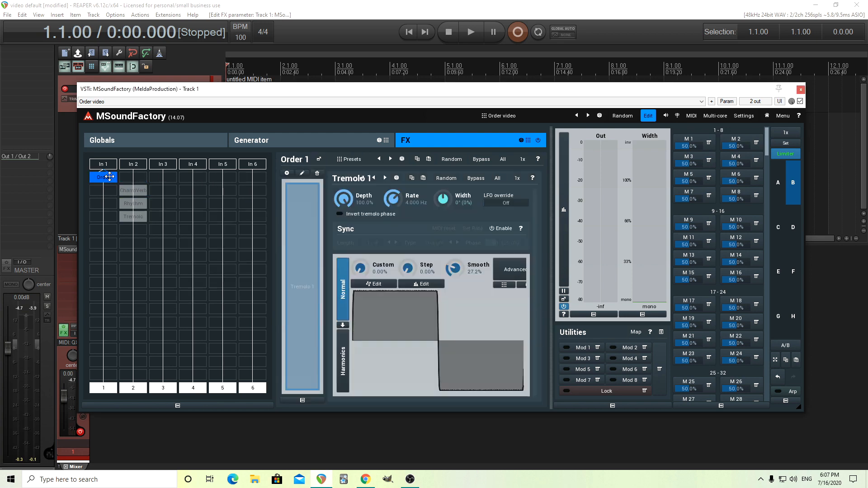
left_click(287, 173)
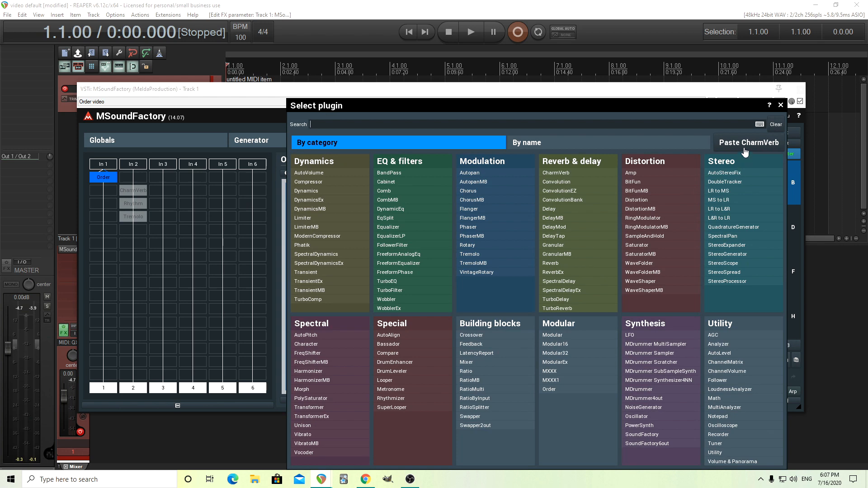
left_click(745, 152)
Copy Rhythmizer from the second lane and paste it into the Order module
left_click(140, 210)
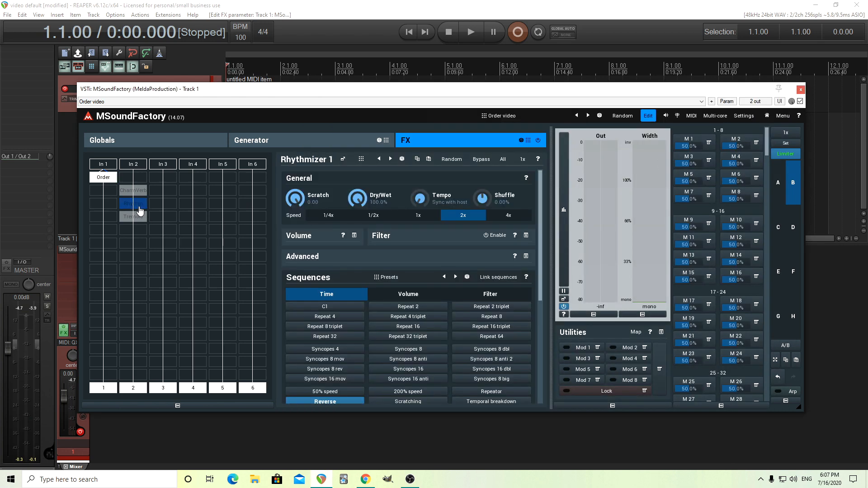
double_click(140, 210)
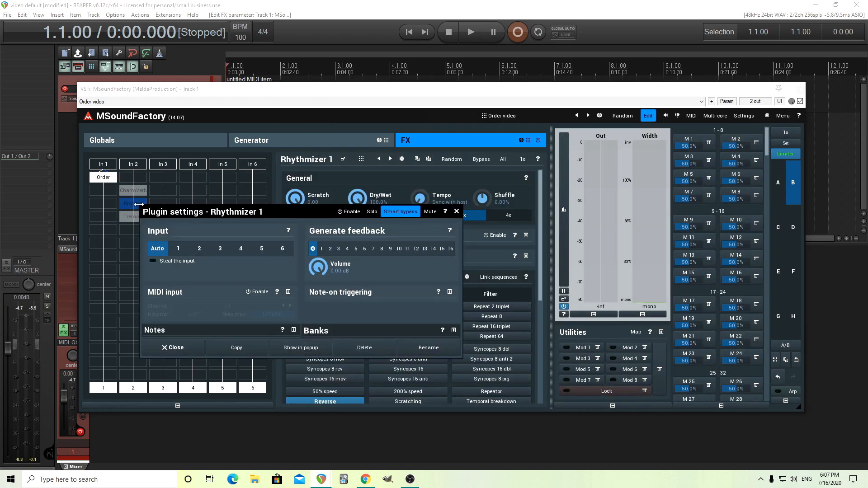
left_click(457, 211)
left_click(104, 180)
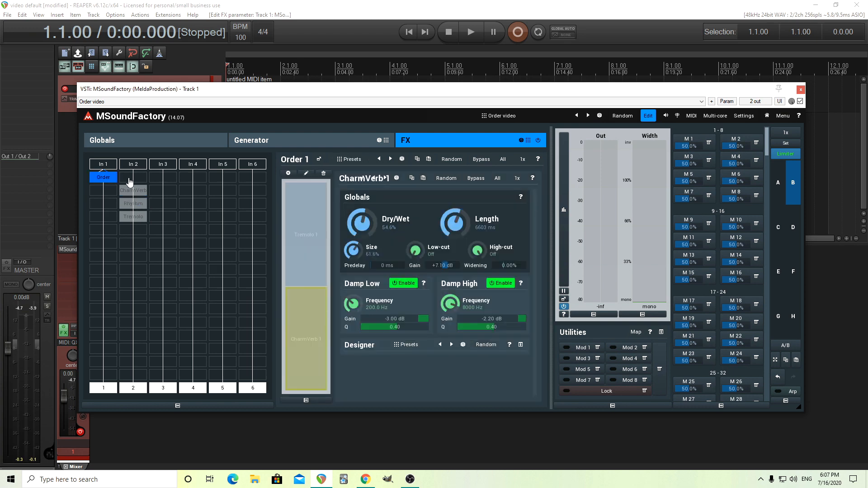
left_click(288, 174)
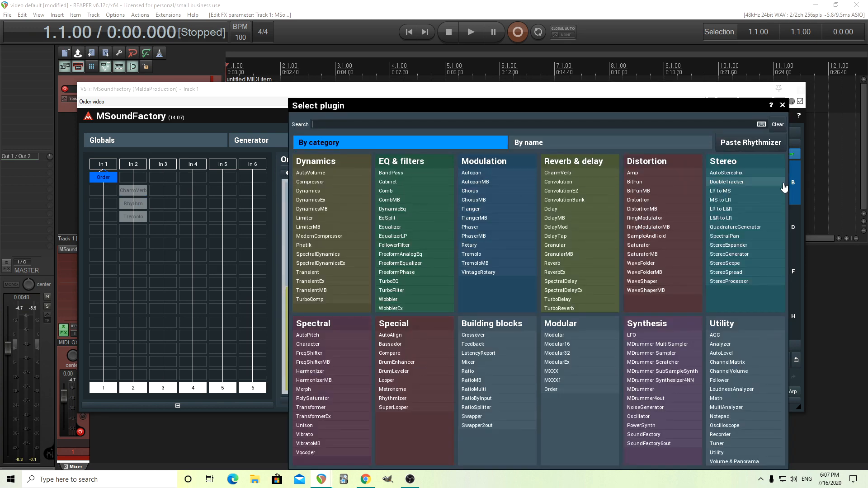
left_click(769, 154)
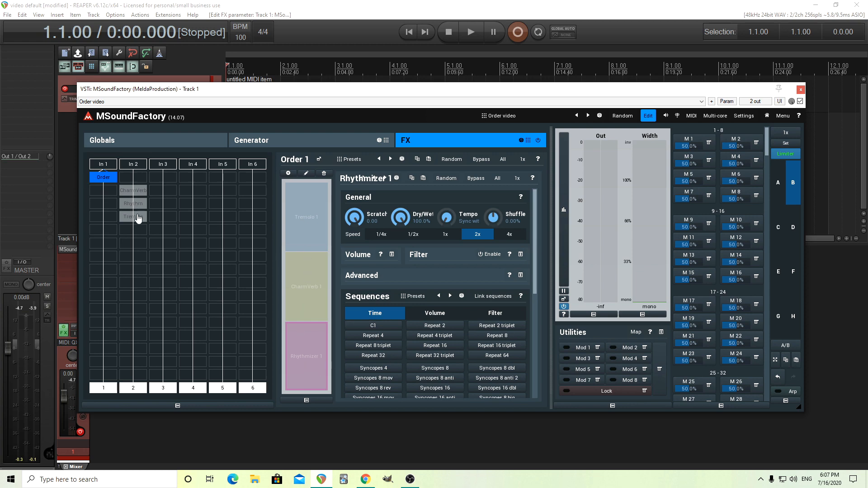
Enable Tremolo, CharmVerb and Rhythmizer inside the Order module
left_click(317, 229)
left_click(310, 273)
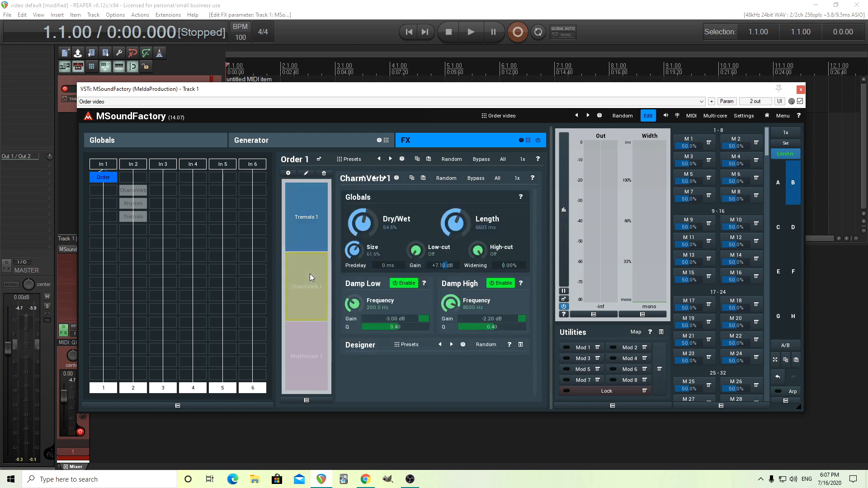
left_click(321, 357)
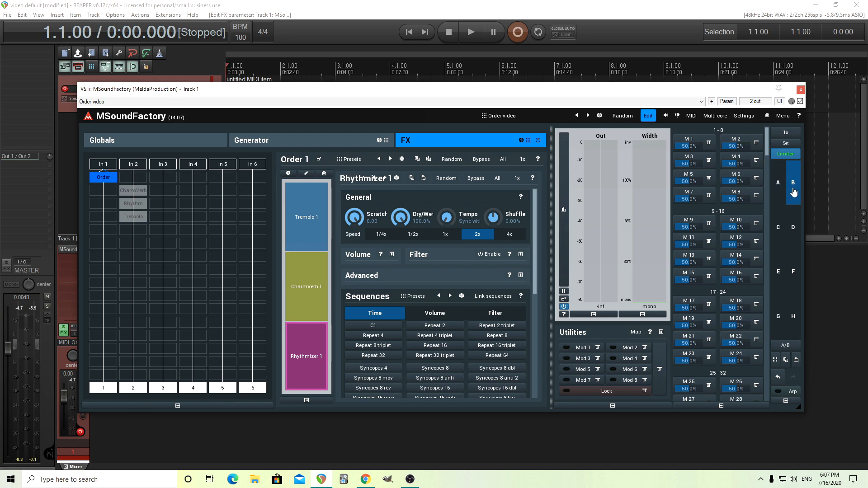
left_click(647, 115)
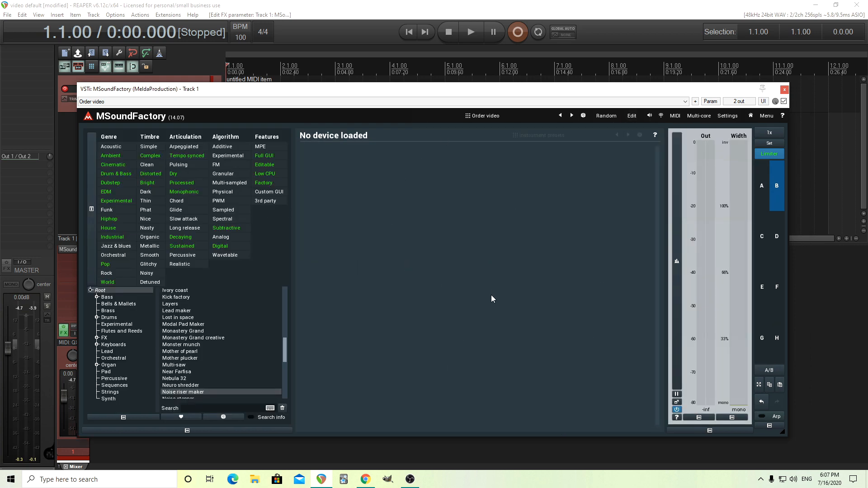
left_click(631, 117)
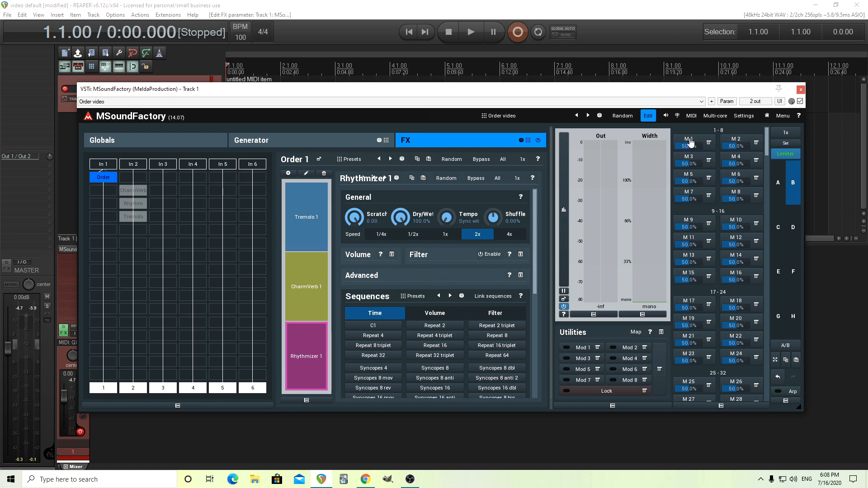
left_click(709, 143)
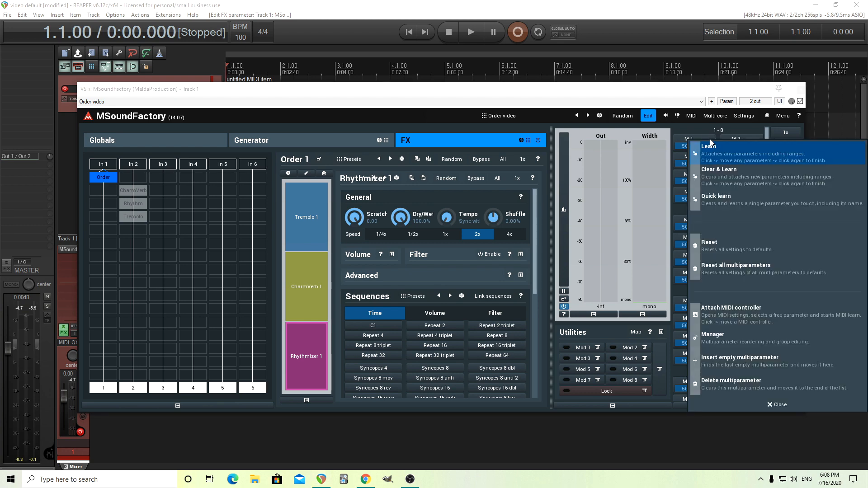
Assign the Order parameter of the Order 1 effect to the first multiparameter, M 1
left_click(685, 140)
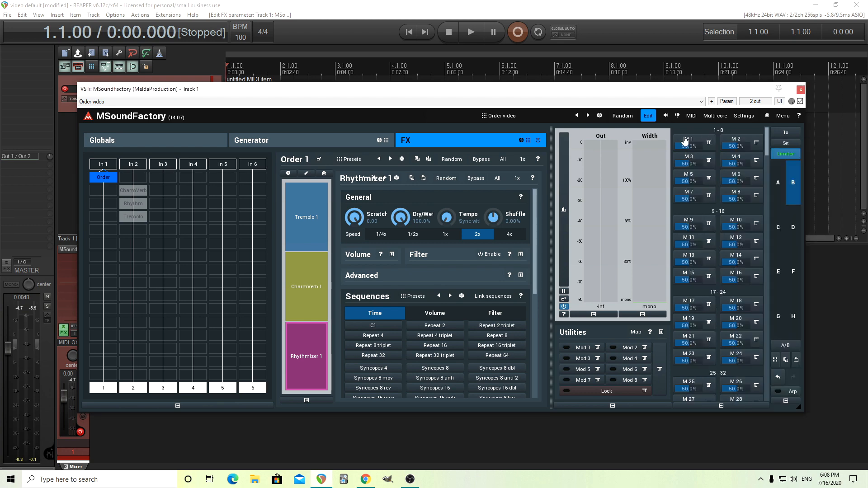
left_click(195, 270)
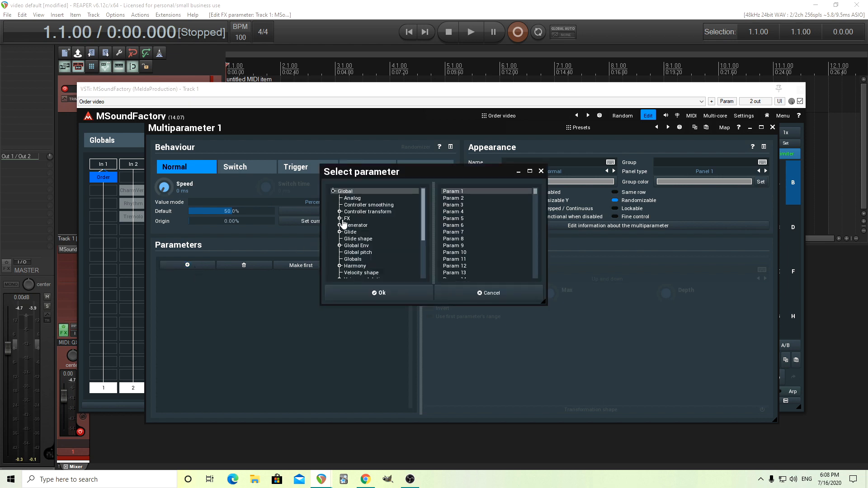
left_click(340, 218)
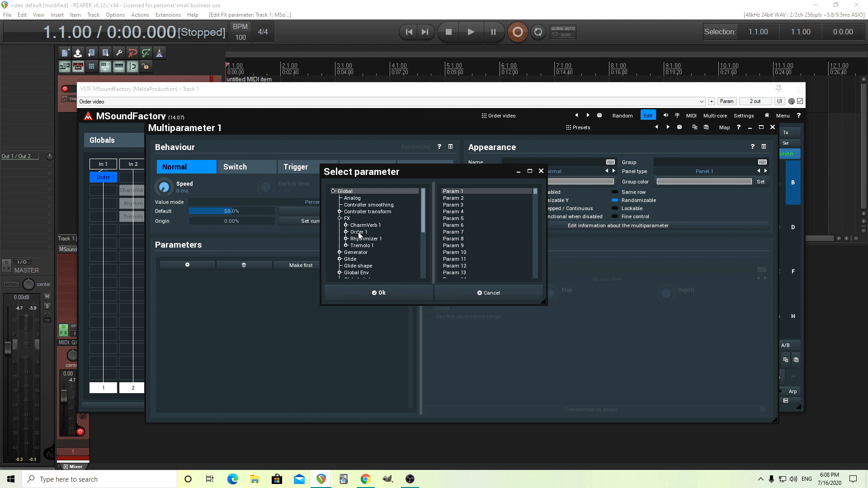
double_click(358, 232)
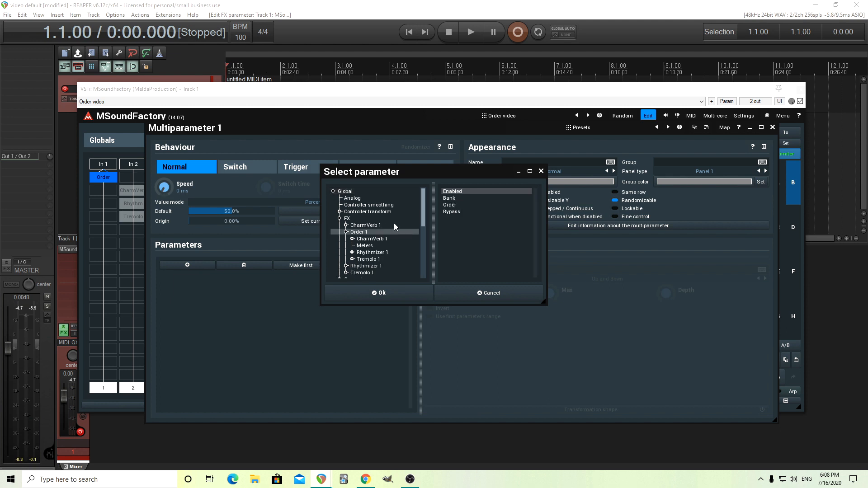
left_click(453, 205)
left_click(403, 296)
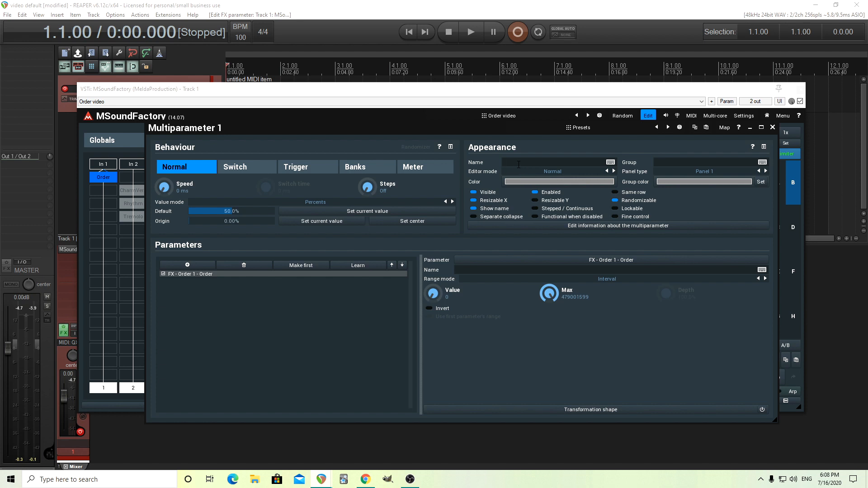
Name the multiparameter Switcher, set its default to 0.00%, and check its control on the device screen
type("Switcher")
double_click(226, 211)
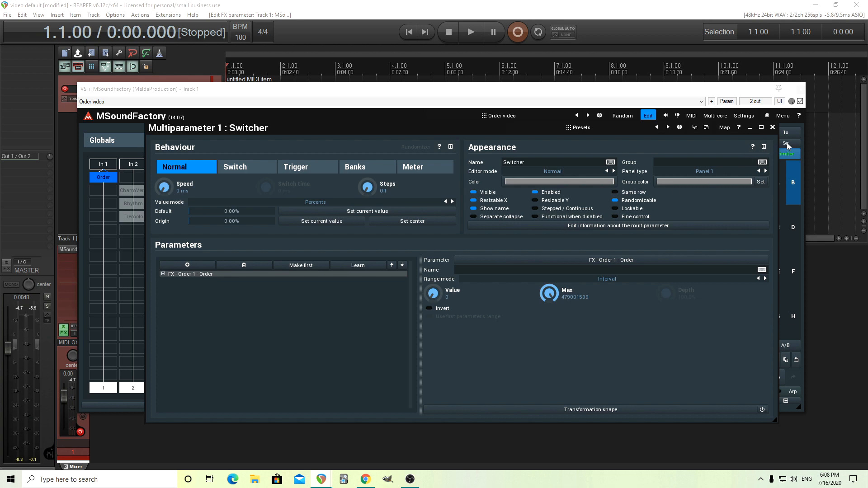
left_click(772, 128)
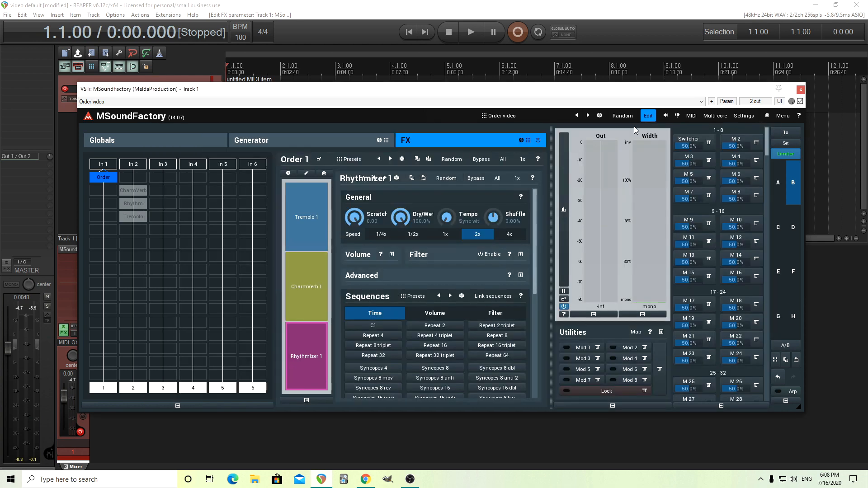
left_click(648, 119)
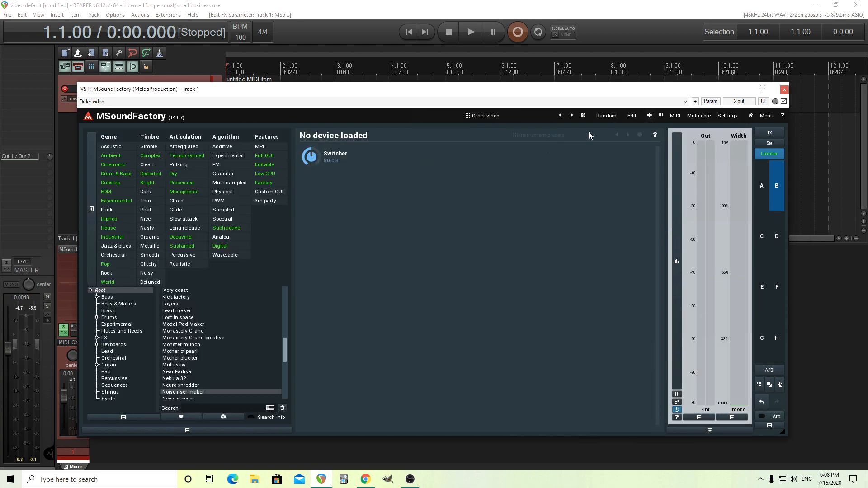
left_click(632, 119)
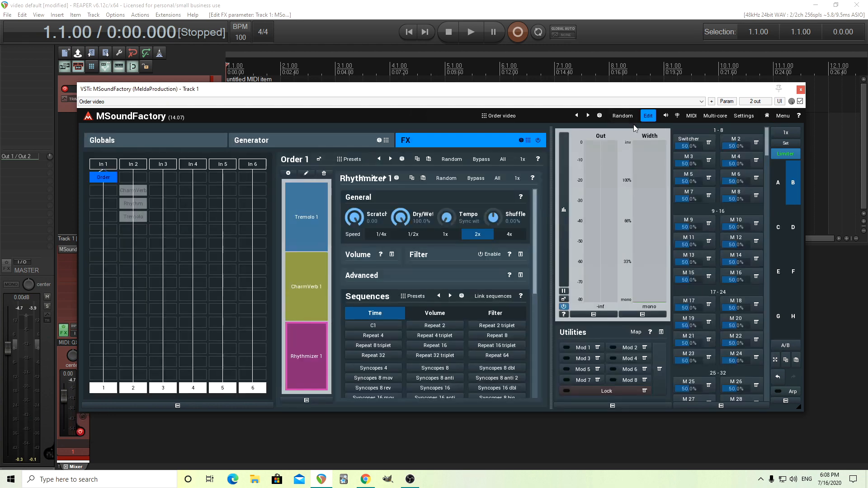
Set the Switcher multiparameter's editor mode to Order big and check its control on the device screen
left_click(689, 141)
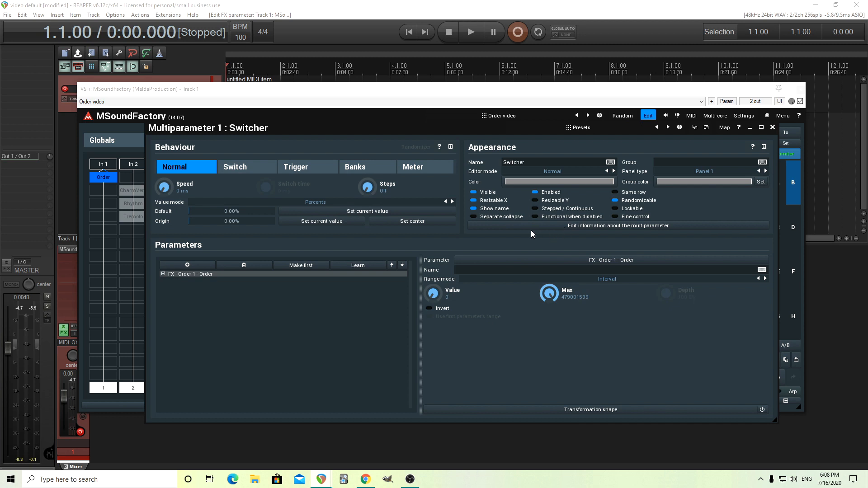
left_click(533, 173)
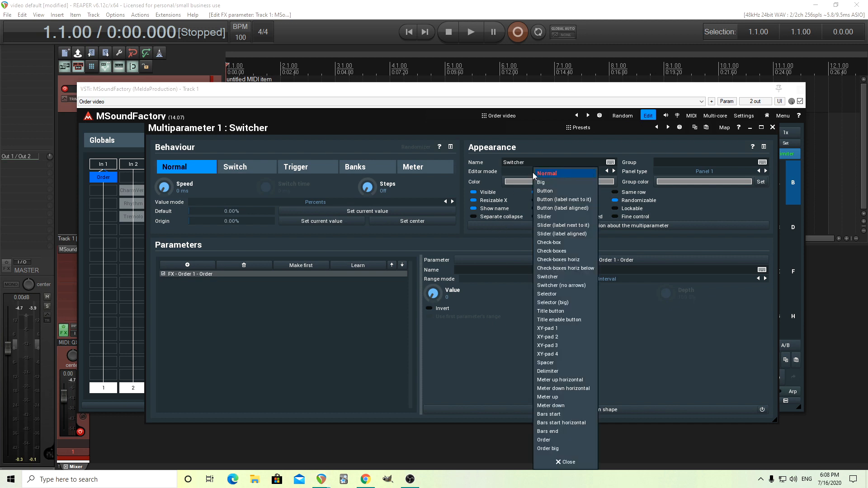
left_click(549, 449)
left_click(772, 128)
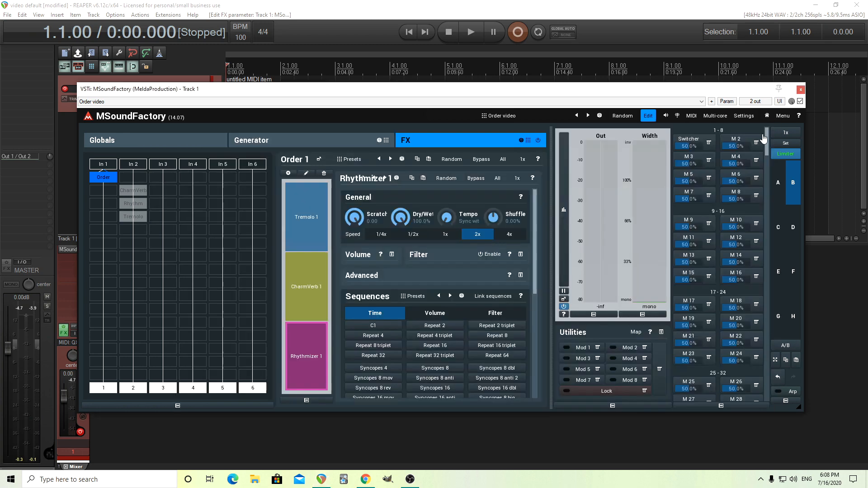
left_click(648, 119)
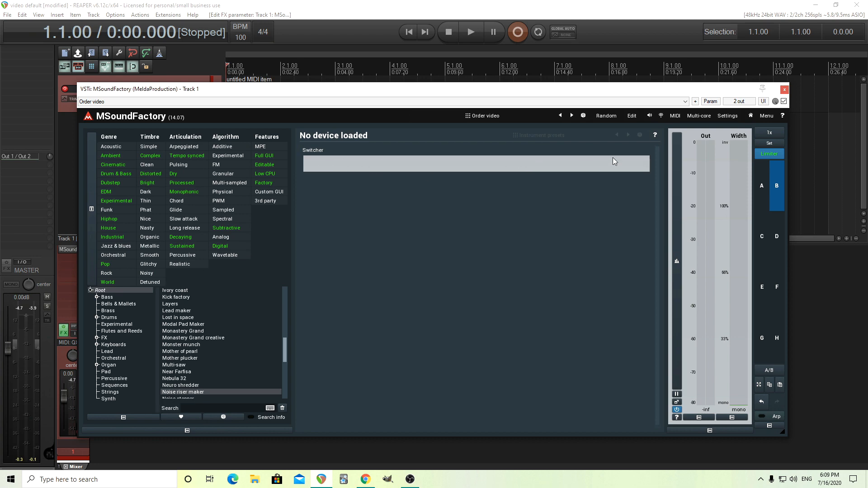
left_click(632, 117)
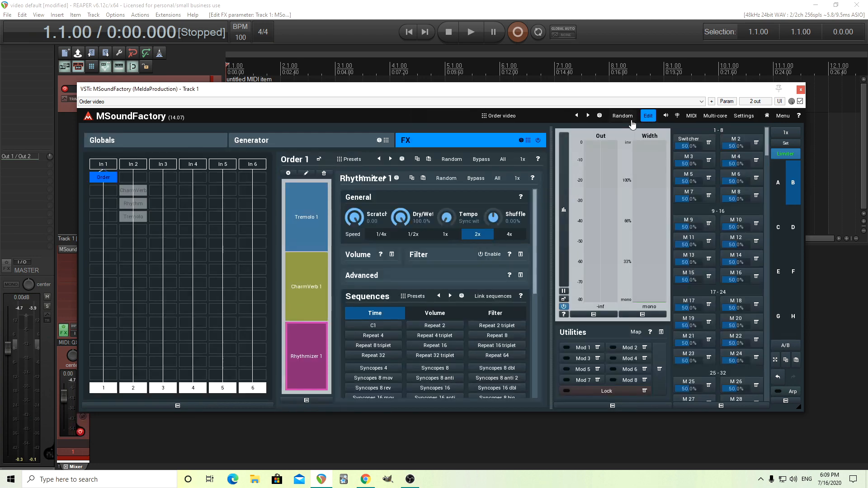
Enter "Trem;Verb;Reverse" as the Switcher's multiparameter information and show the labelled blocks on the device screen
left_click(688, 143)
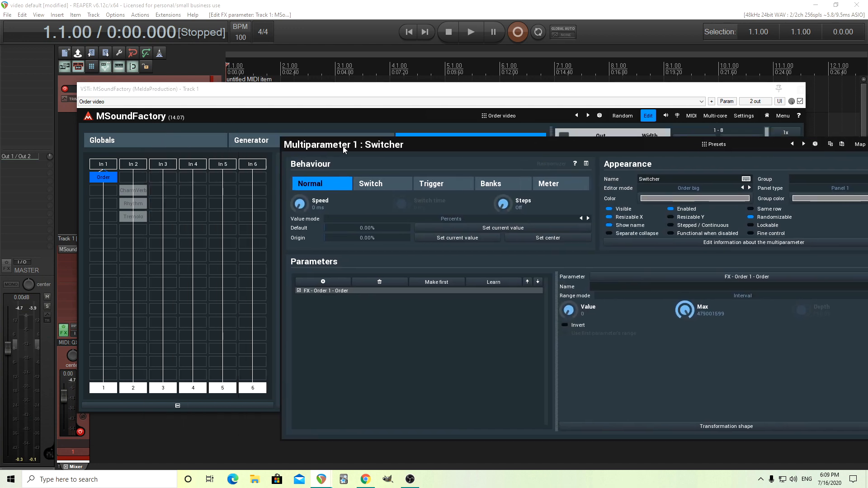
left_click_drag(344, 149, 422, 143)
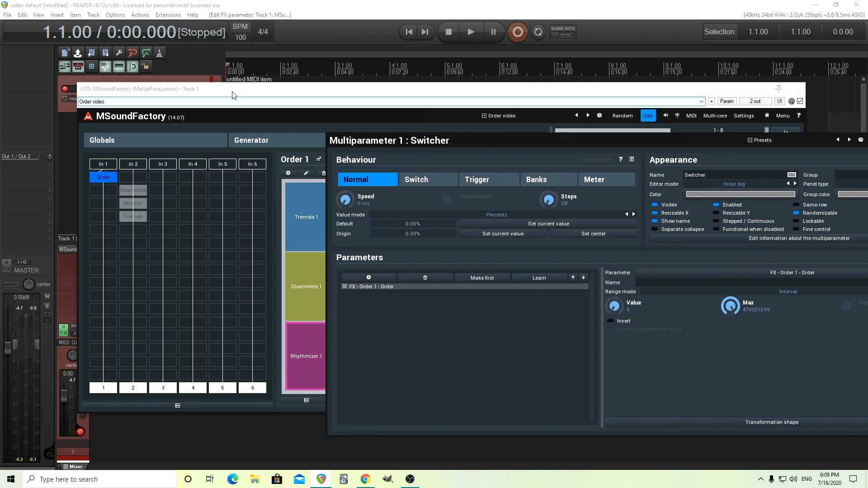
left_click_drag(234, 94, 107, 88)
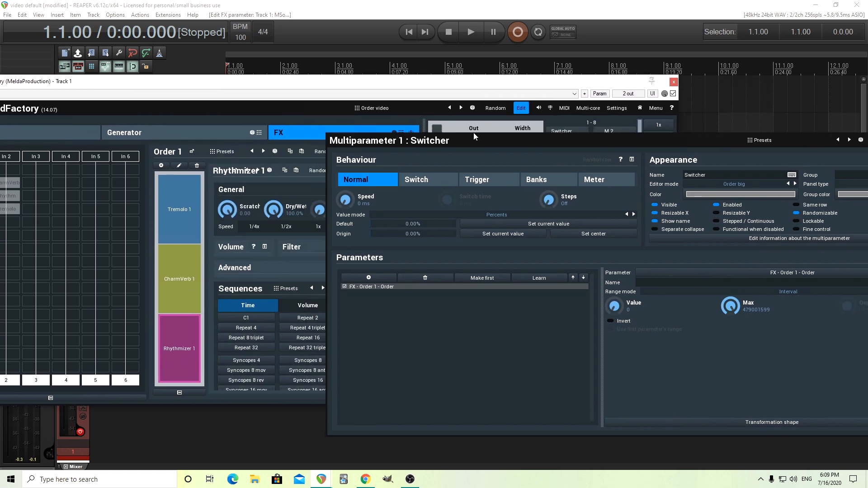
left_click_drag(427, 141, 316, 125)
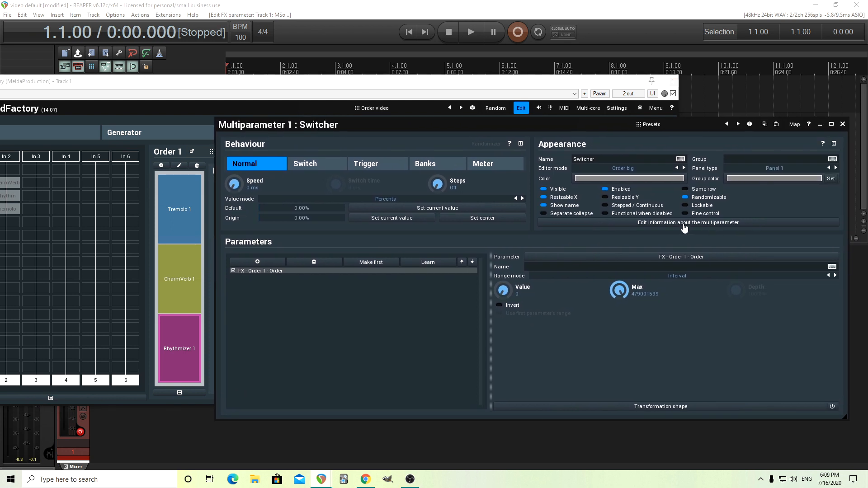
left_click(685, 228)
left_click_drag(606, 238, 367, 165)
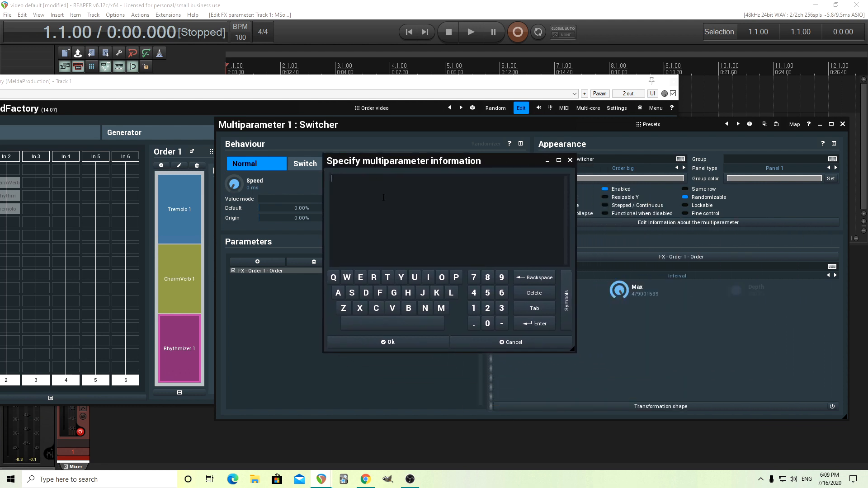
type("Trem;Verb;Reverse")
left_click(403, 343)
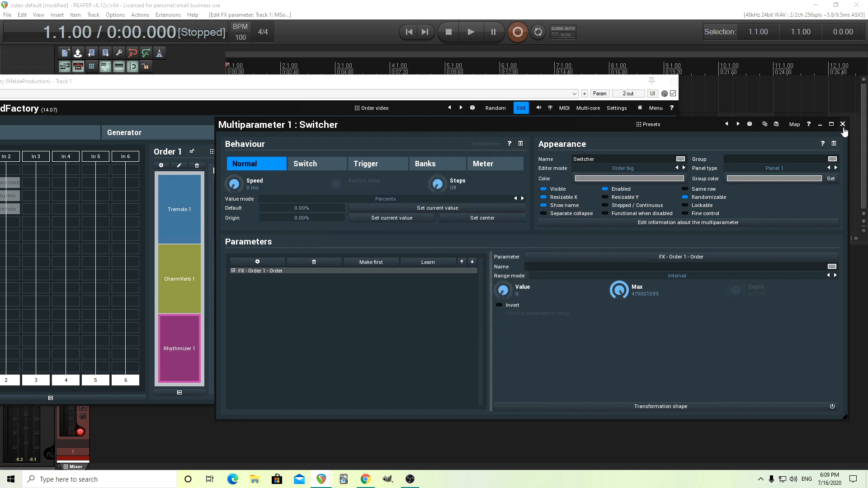
left_click(842, 125)
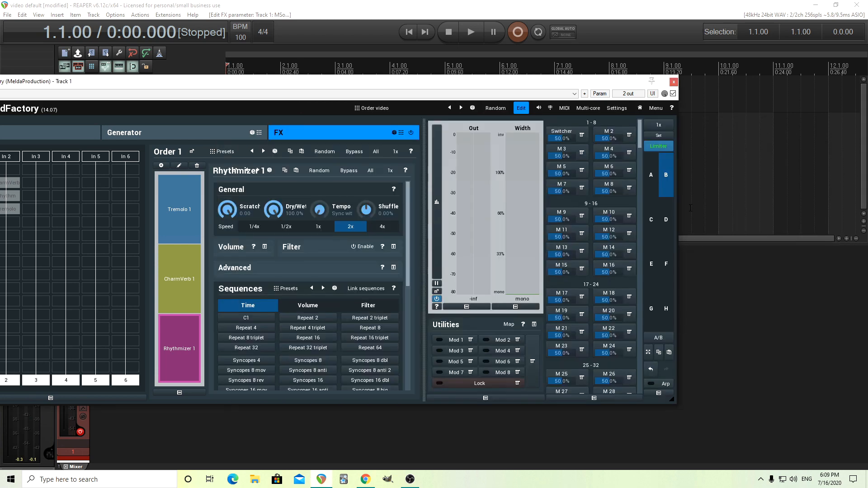
left_click(521, 108)
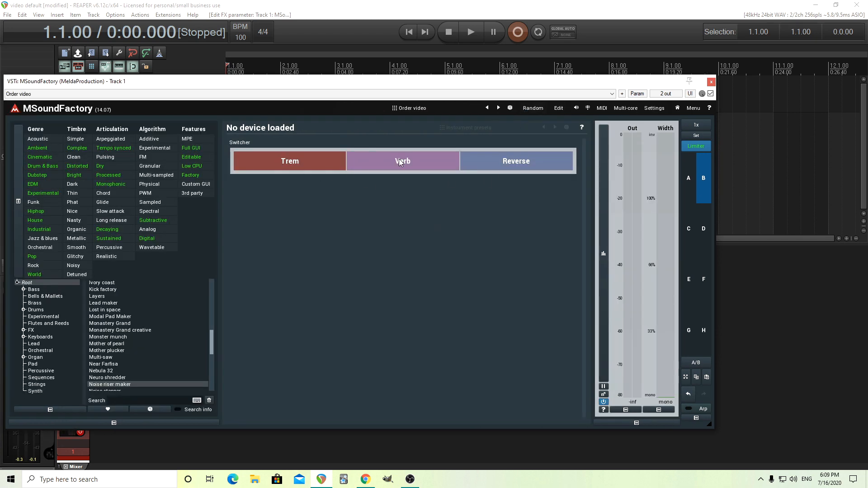
Compare the Switcher with the Order module's effects, and move the Trem block to the end, after Reverse
left_click(557, 110)
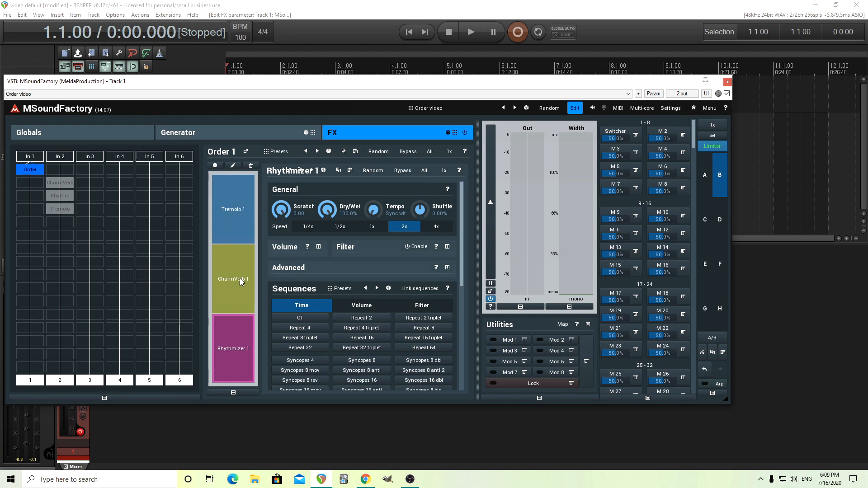
left_click(575, 107)
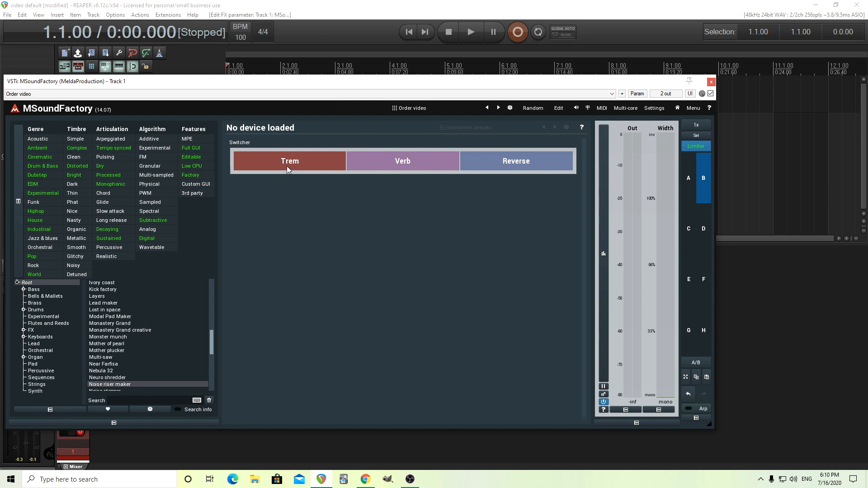
left_click_drag(287, 165, 543, 161)
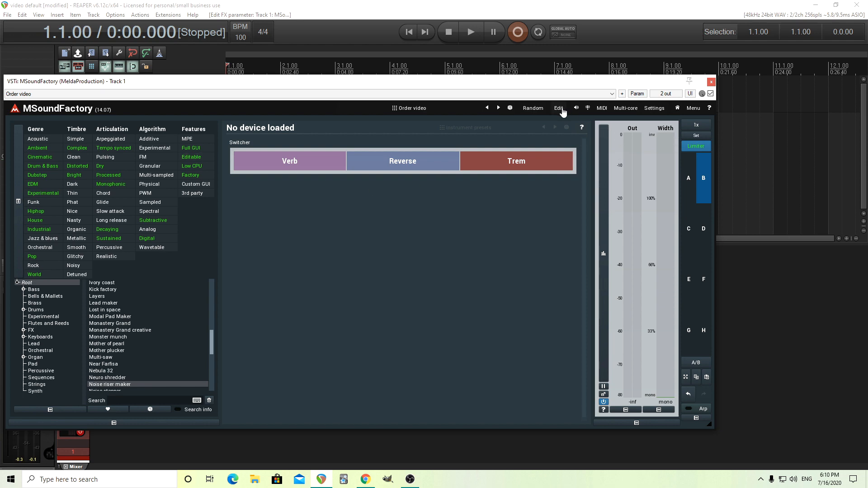
Bypass Rhythmizer inside the Order module and return to the device screen with the Switcher
left_click(561, 110)
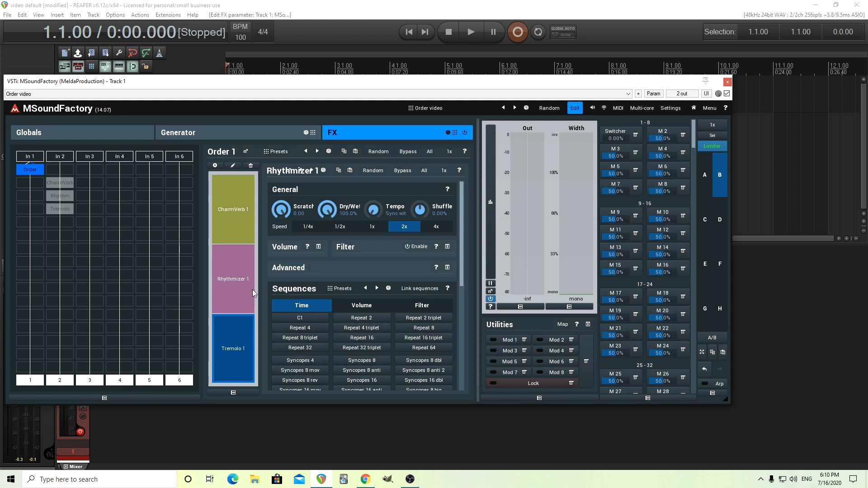
left_click(402, 171)
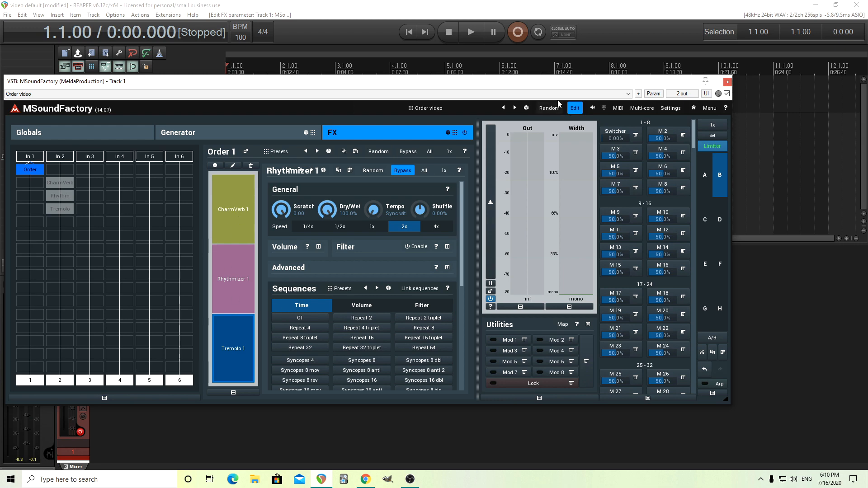
left_click(574, 107)
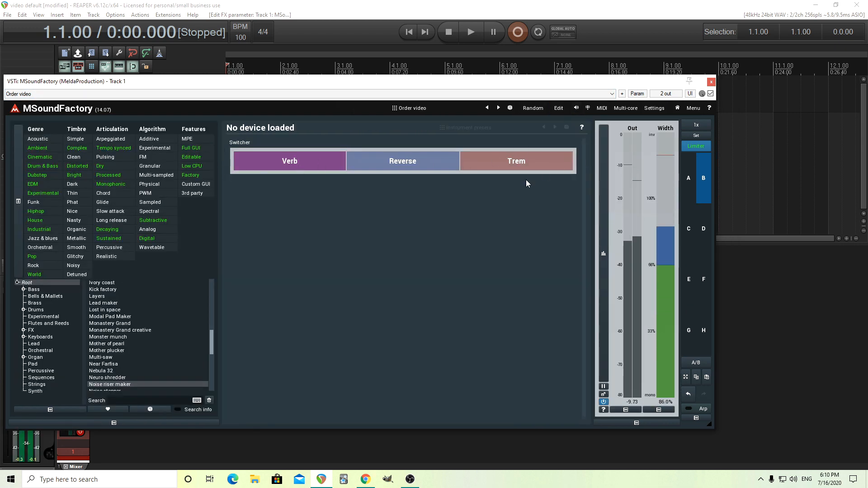
Look at the Generator section's FilterBasic settings, and move the Trem block to the front of the Switcher, before Verb
left_click(559, 109)
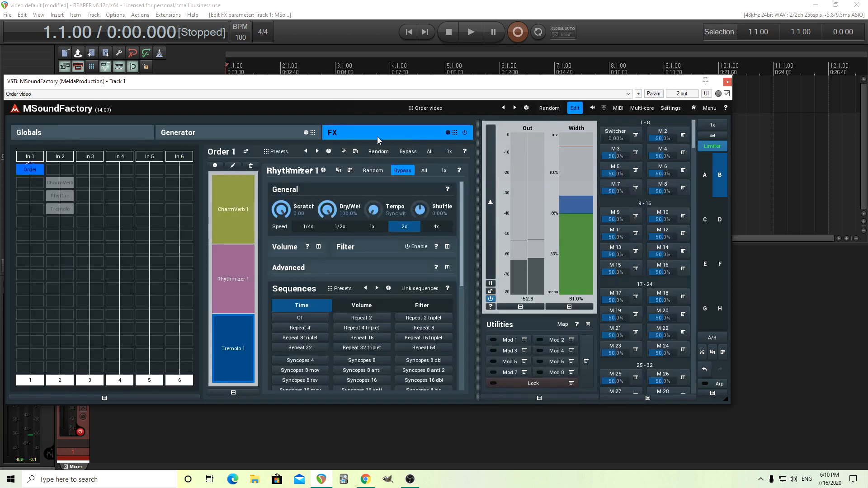
left_click(245, 132)
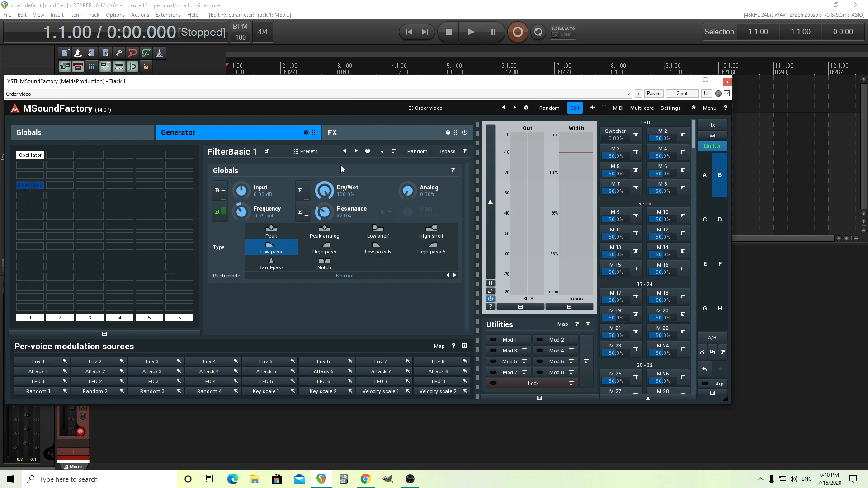
left_click(574, 108)
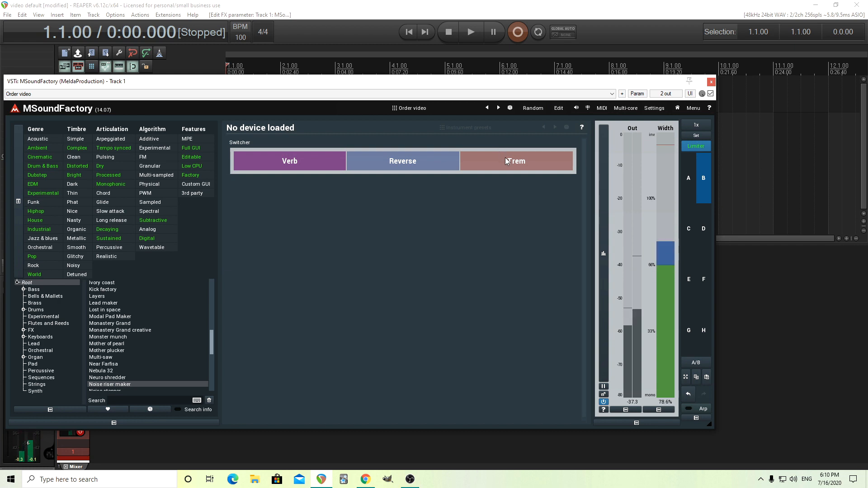
left_click_drag(509, 159, 318, 158)
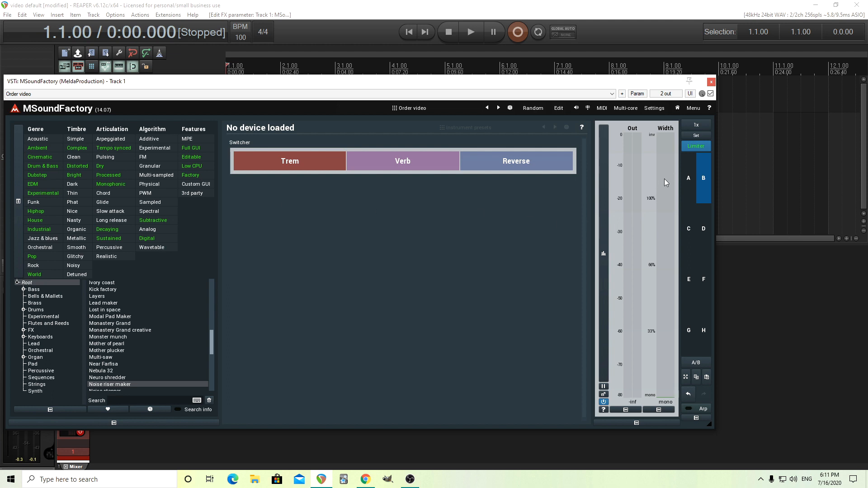
Switch to settings slot A, disable Rhythmizer and Tremolo so only Reverb is active, and audition the Filter switched on and off
left_click(686, 174)
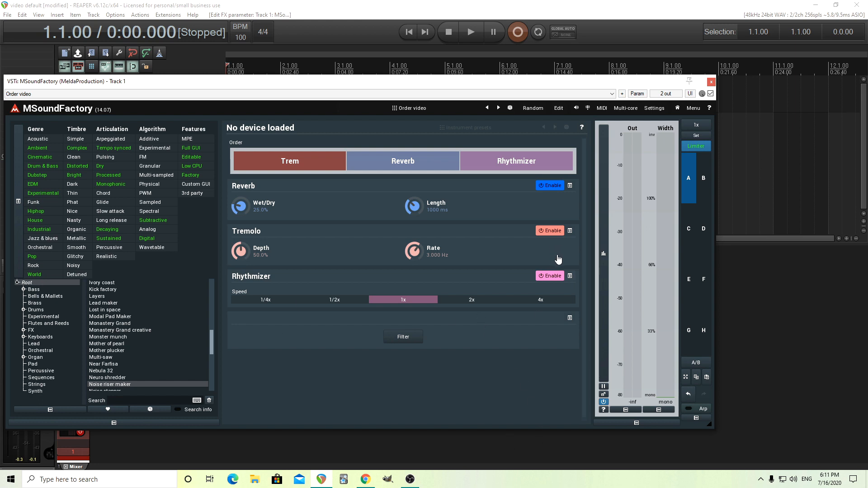
left_click(552, 280)
left_click(555, 235)
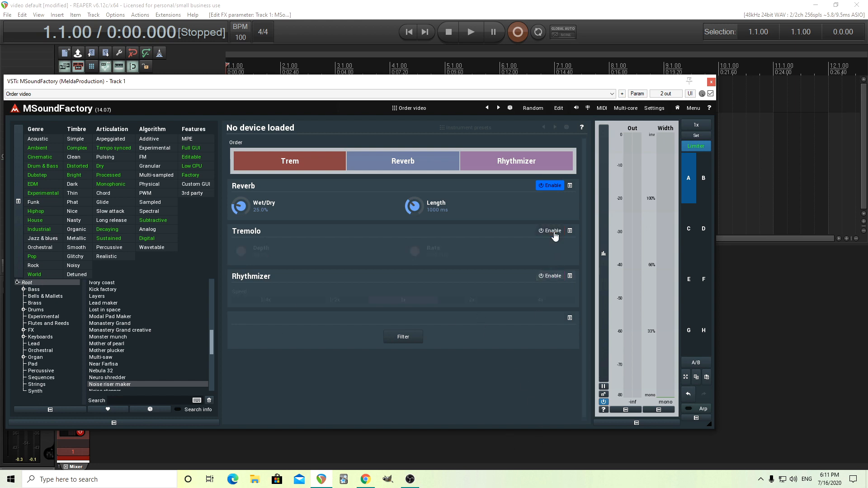
left_click(414, 343)
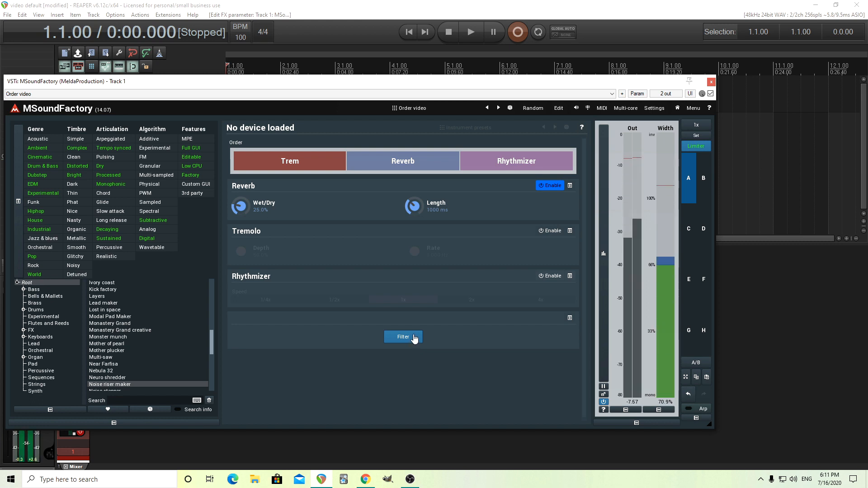
left_click(411, 338)
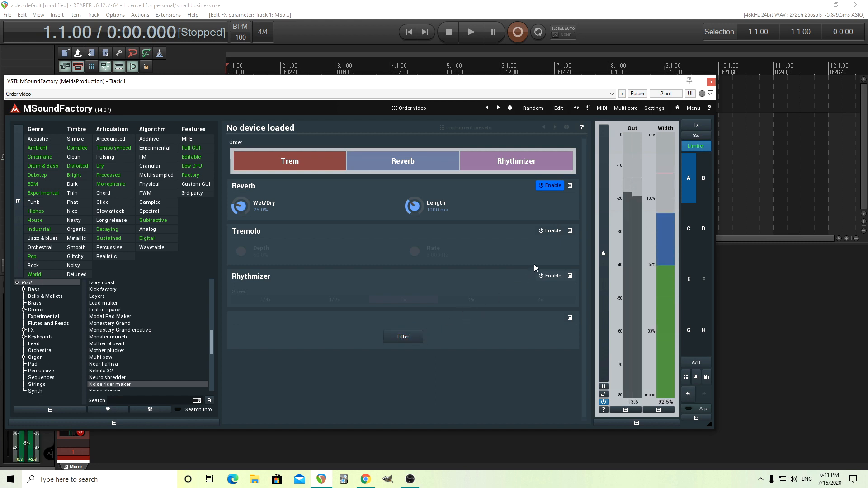
Enable Tremolo and move the Reverb block ahead of Trem in the Order control
left_click(551, 235)
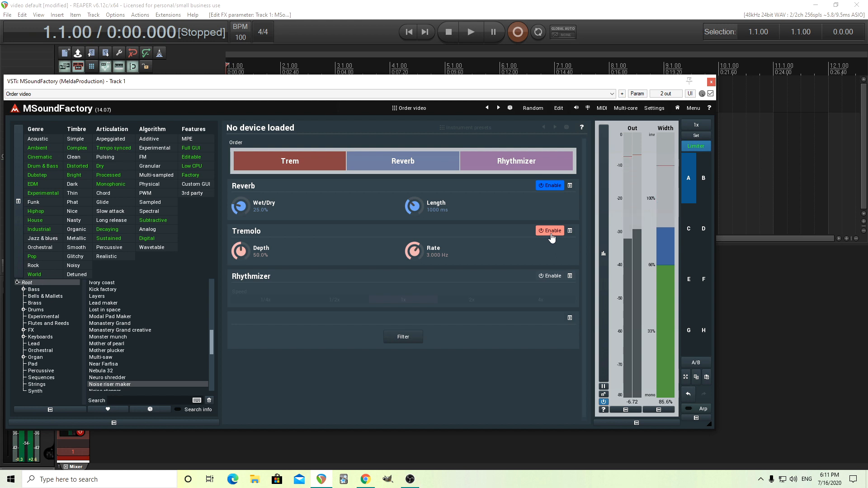
left_click_drag(386, 161, 284, 159)
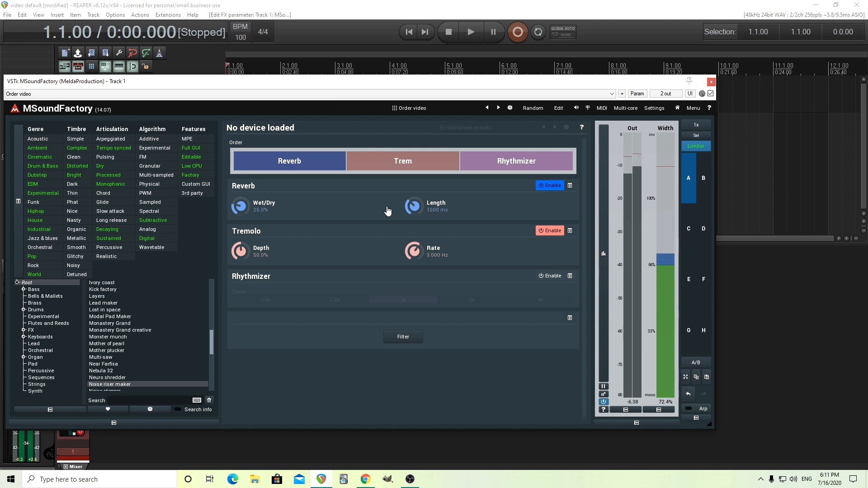
Raise the Reverb Length to about 11,000 ms, try Wet/Dry at about 60%, and reset Wet/Dry to 25%
left_click_drag(408, 208, 408, 174)
left_click_drag(243, 208, 242, 205)
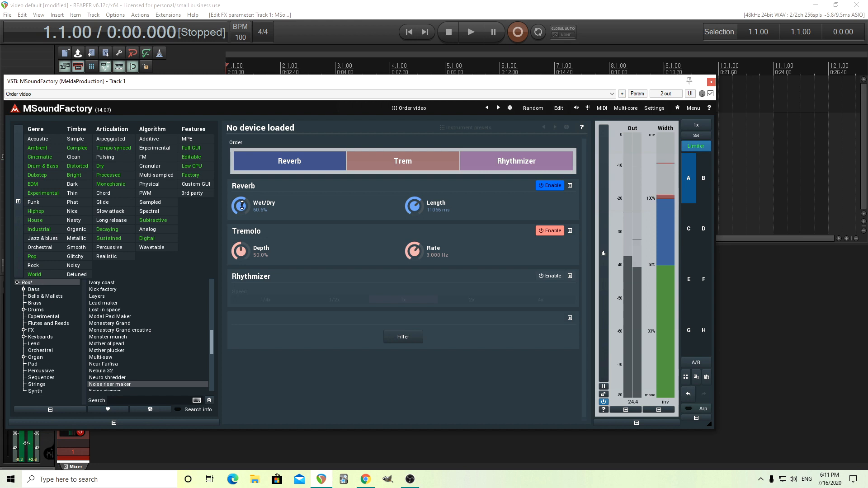
double_click(245, 206)
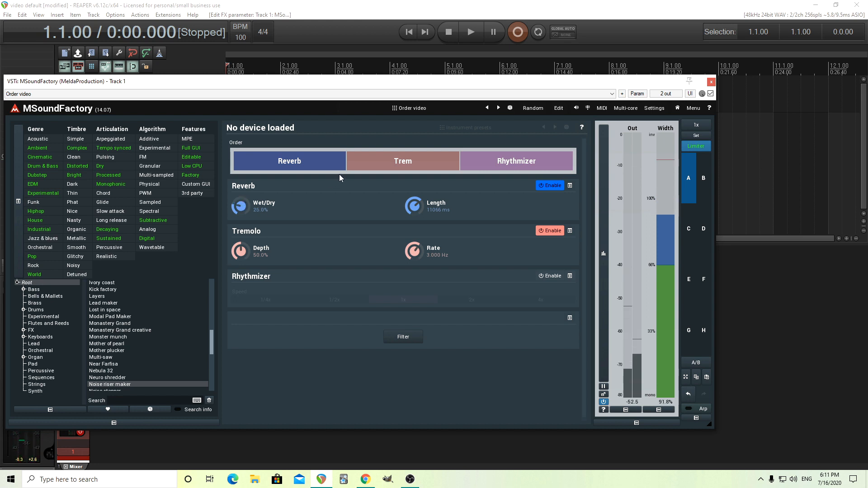
Disable Tremolo and enable Rhythmizer with its Speed at 1x, with the Filter switched on
mouse_move(508, 158)
left_mouse_down()
mouse_move(400, 170)
mouse_move(522, 162)
left_mouse_up()
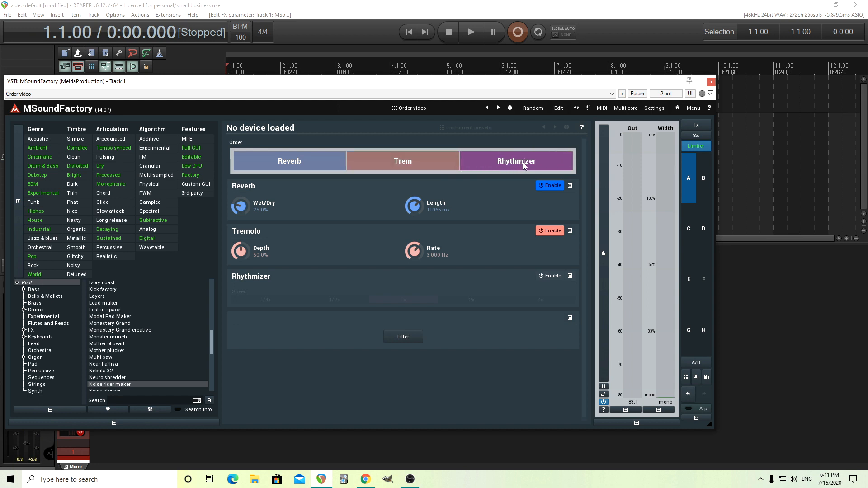
left_click(552, 232)
left_click(550, 277)
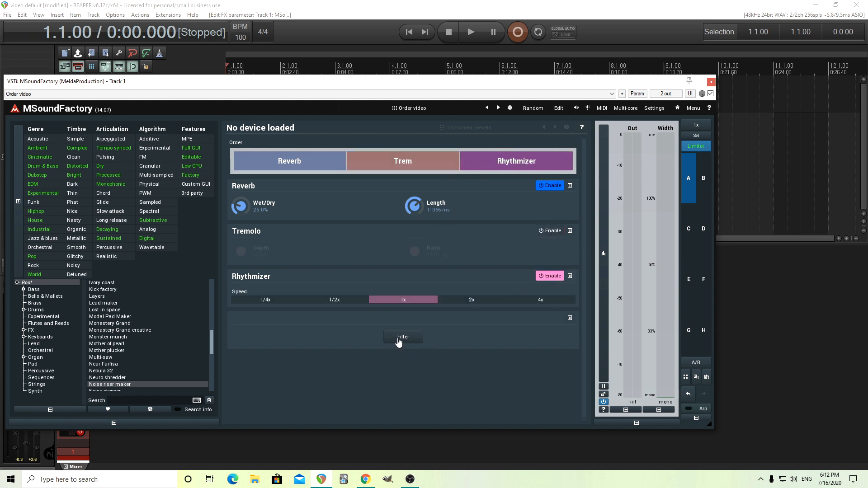
left_click(402, 342)
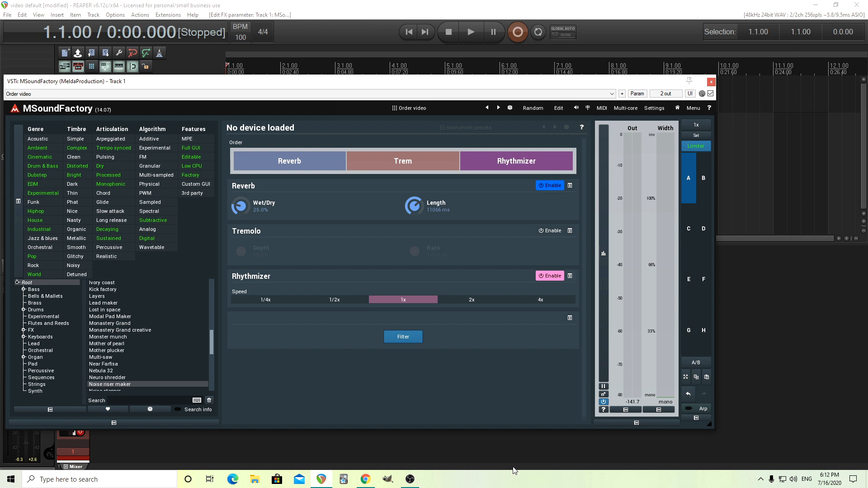